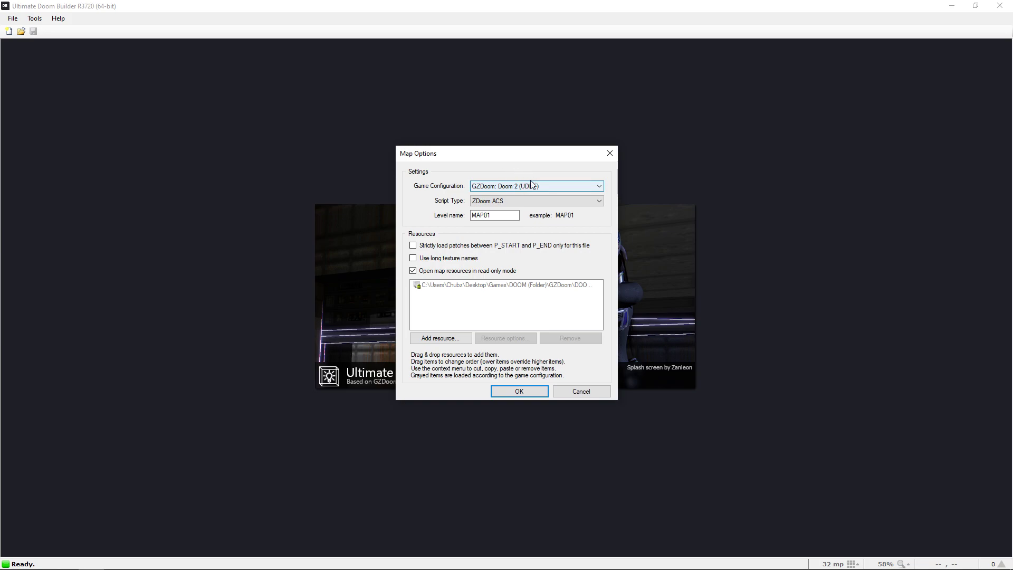
List the available game configurations in the Map Options Game Configuration dropdown
click(532, 188)
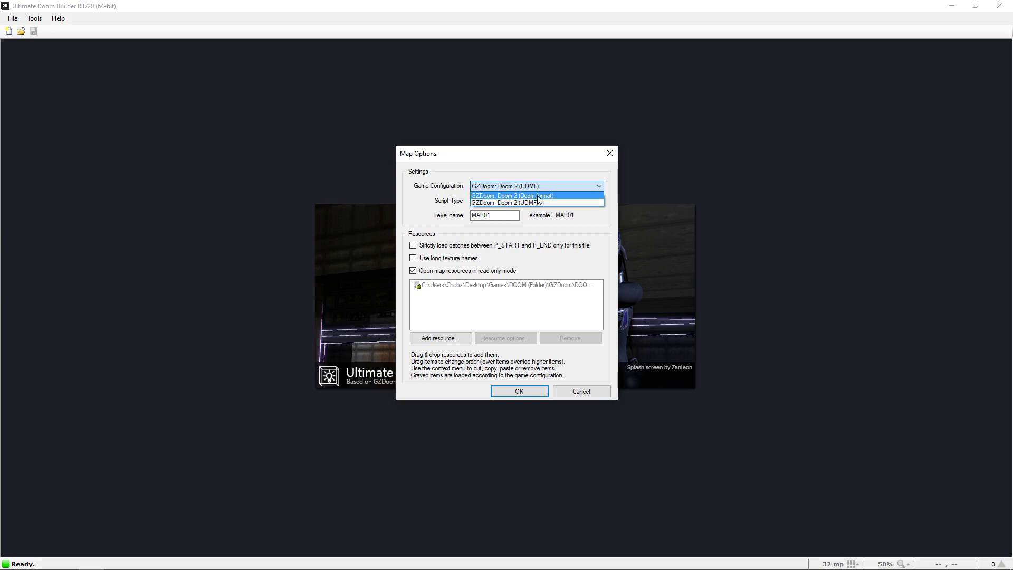
Keep GZDoom: Doom 2 (UDMF) as the map's game configuration
click(537, 174)
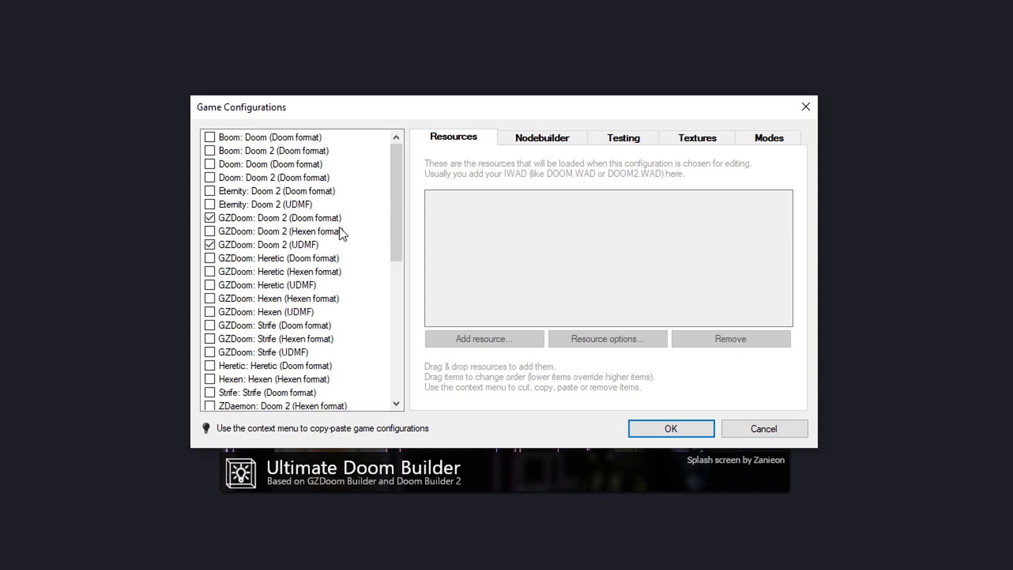
click(306, 220)
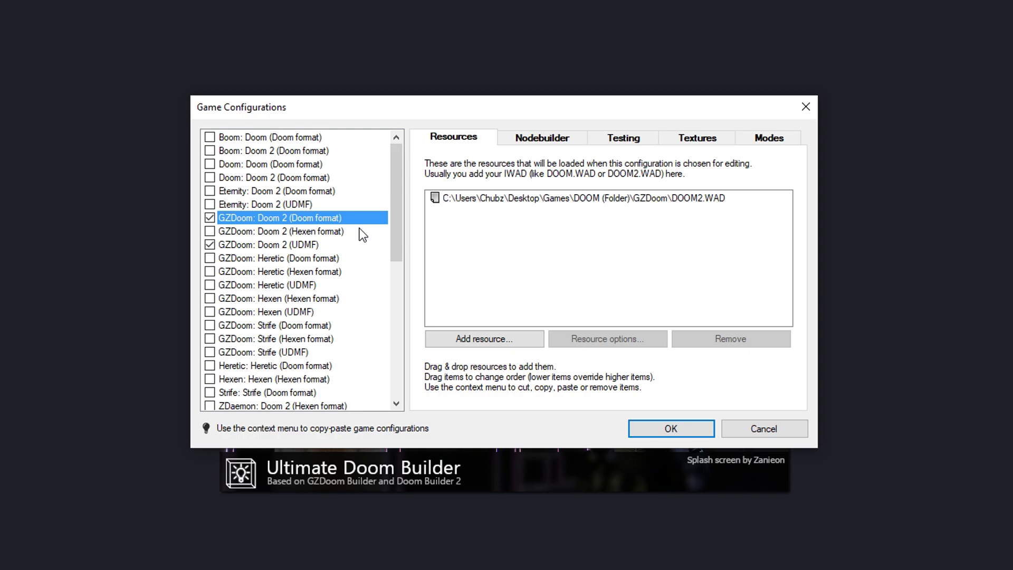
click(350, 231)
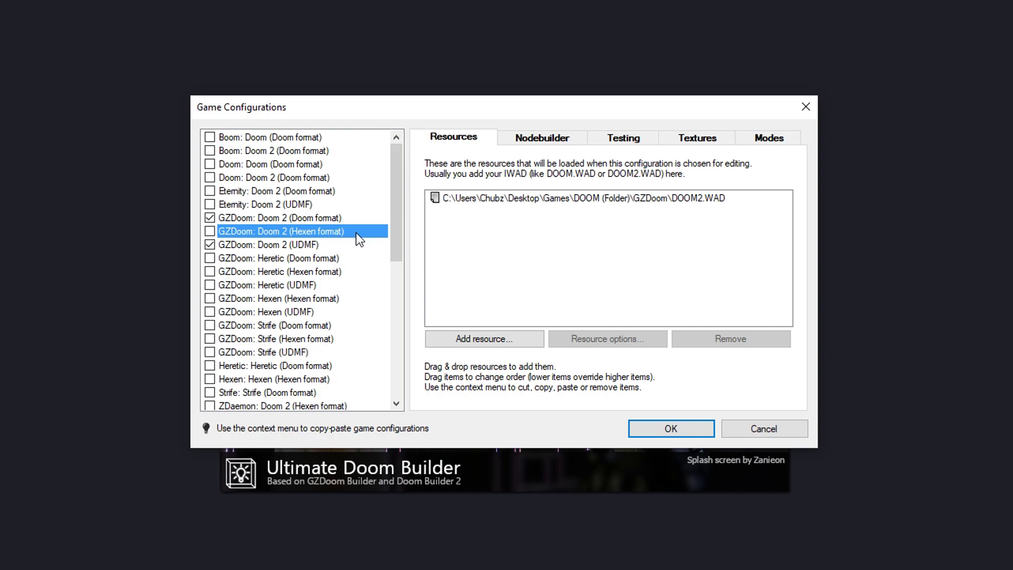
click(327, 244)
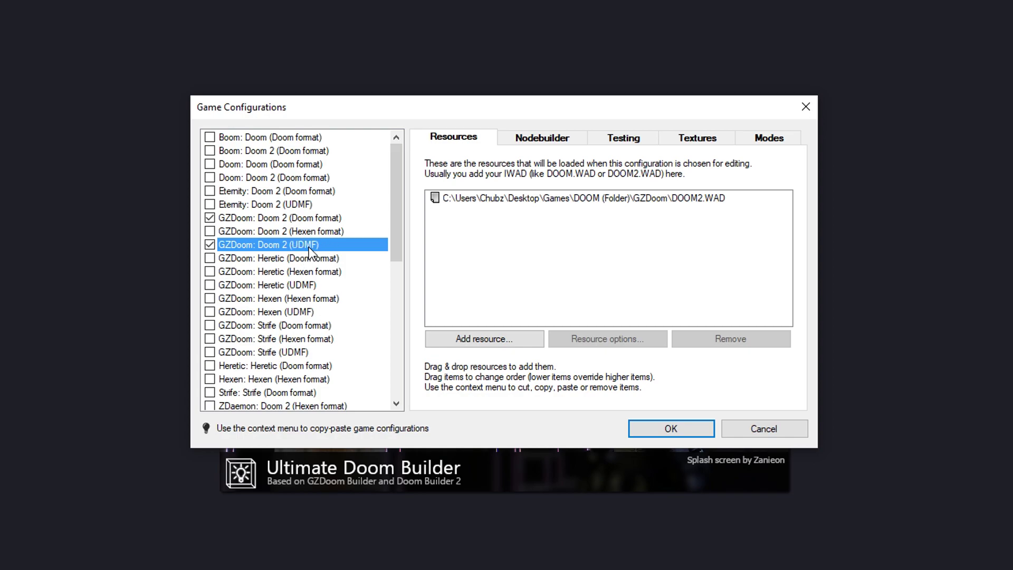
click(315, 233)
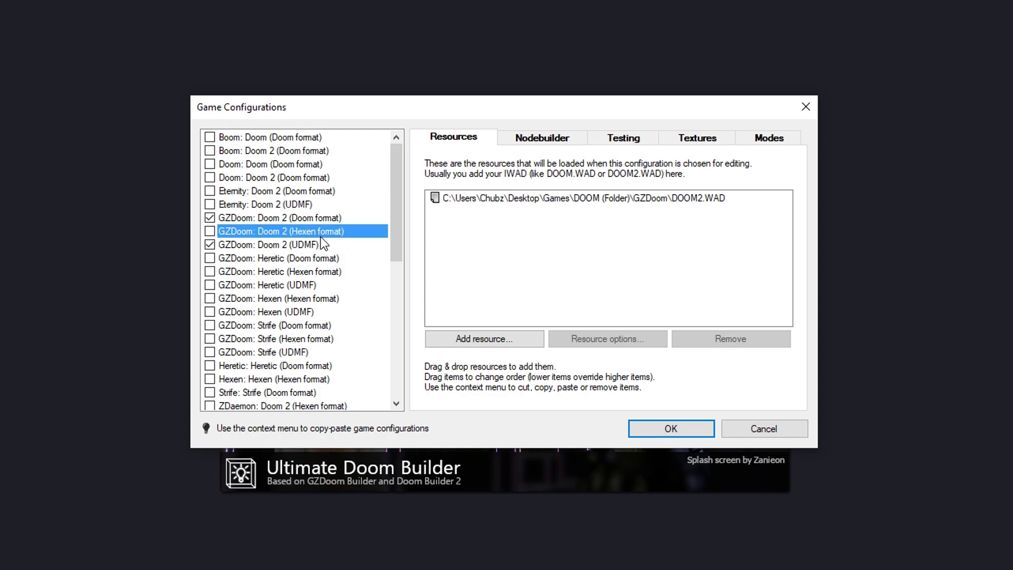
click(306, 245)
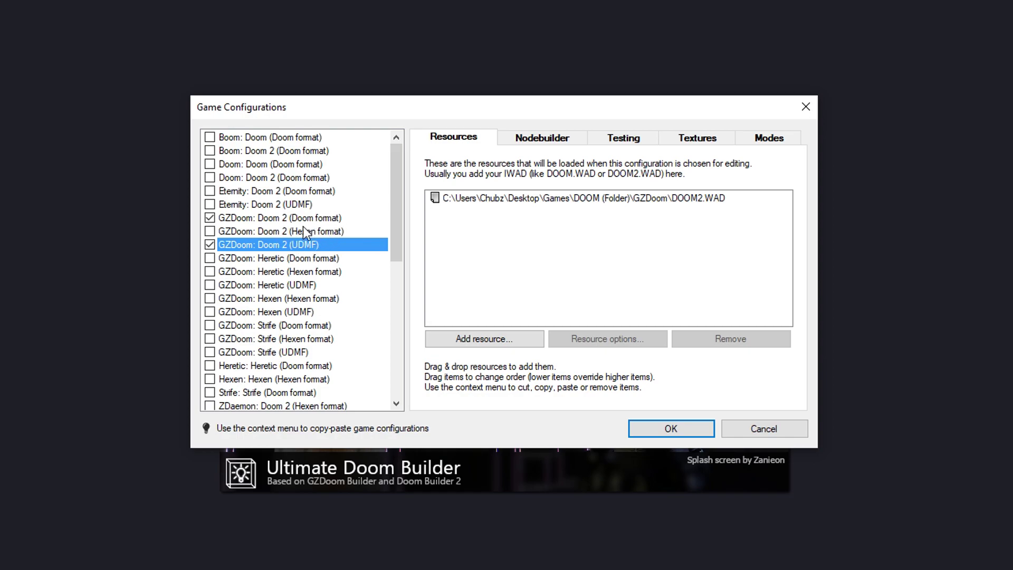
click(326, 218)
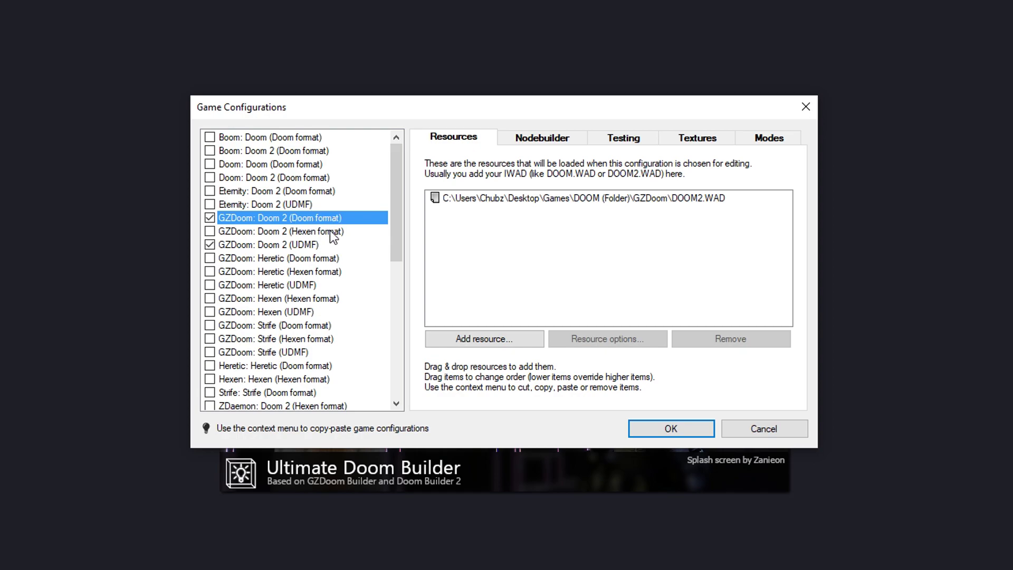
click(313, 245)
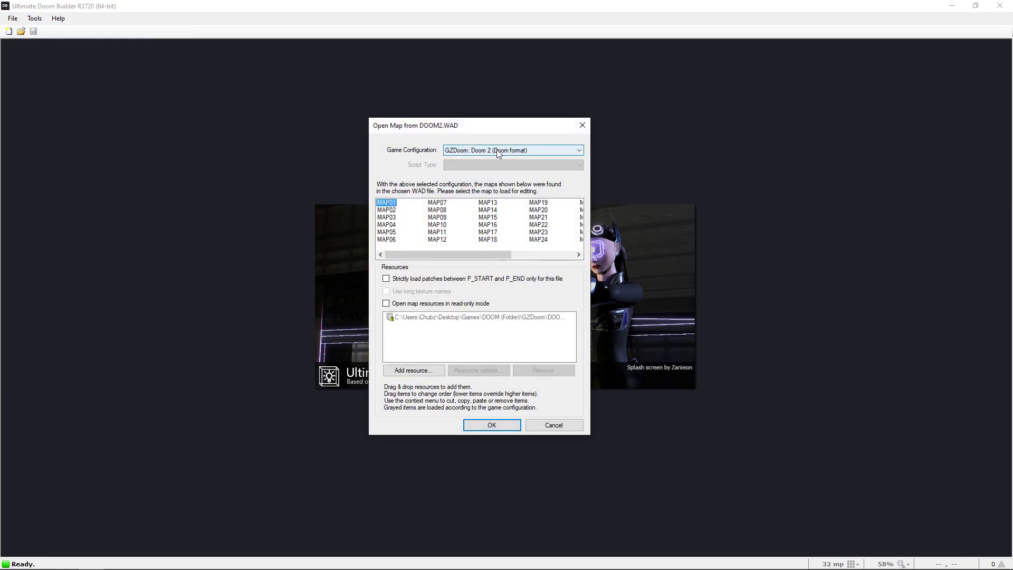
Load MAP01 from DOOM2.WAD into the editor
double_click(388, 205)
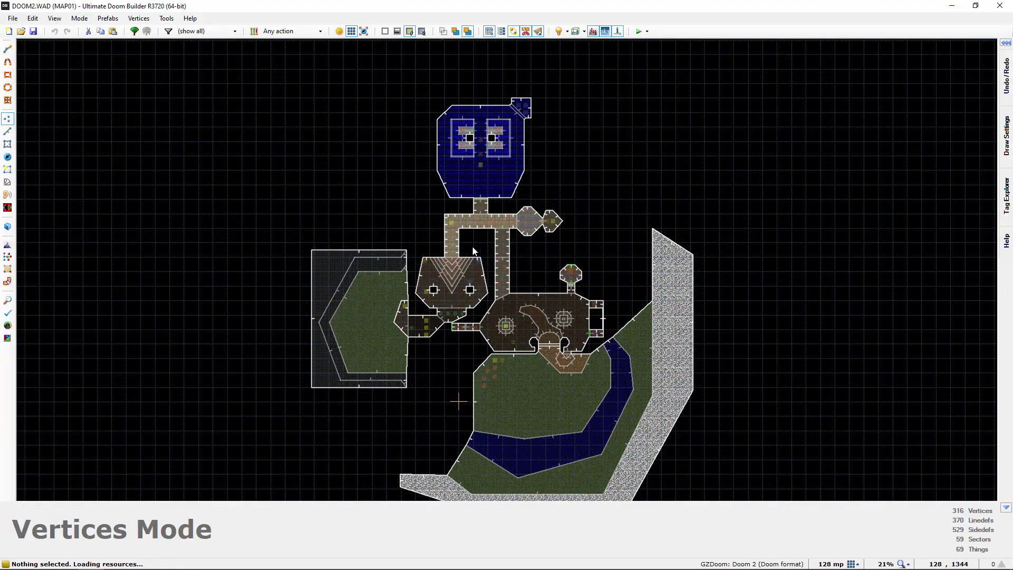
Pan and zoom the view in on the door below the blue room
scroll(472, 253, up, 4)
key(Up)
key(Up)
key(Up)
key(Up)
key(Right)
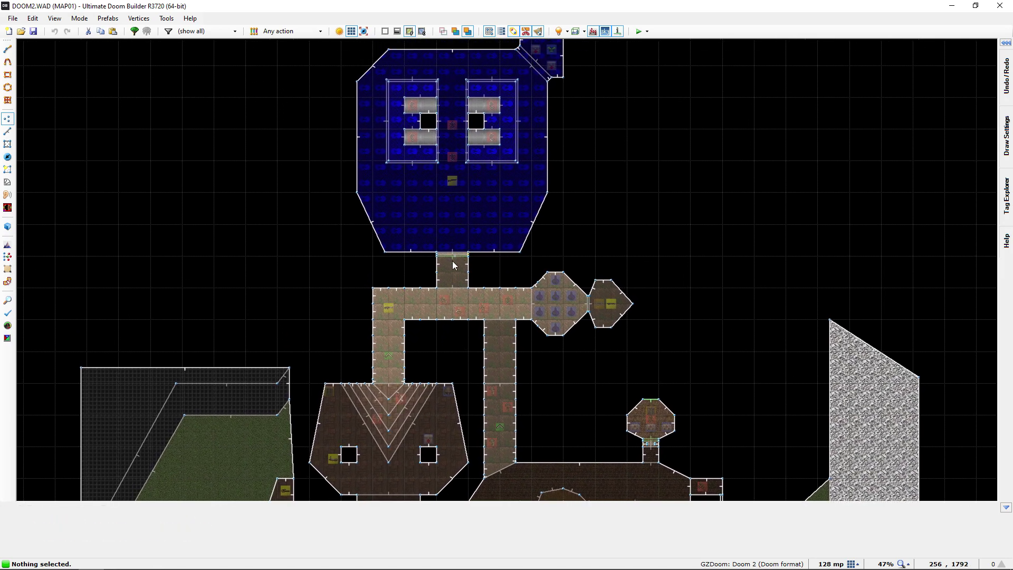
scroll(452, 261, up, 3)
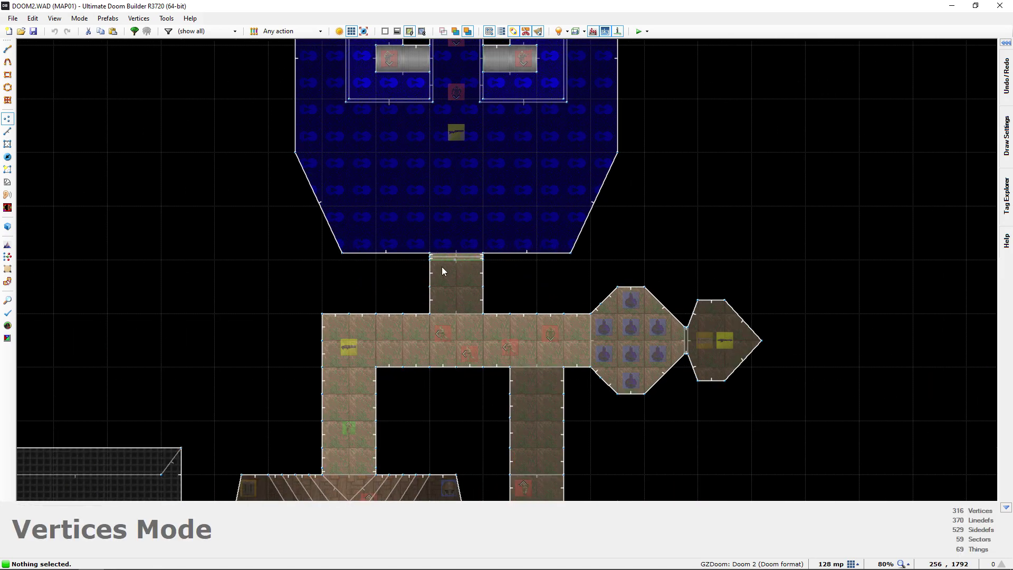
scroll(455, 260, up, 3)
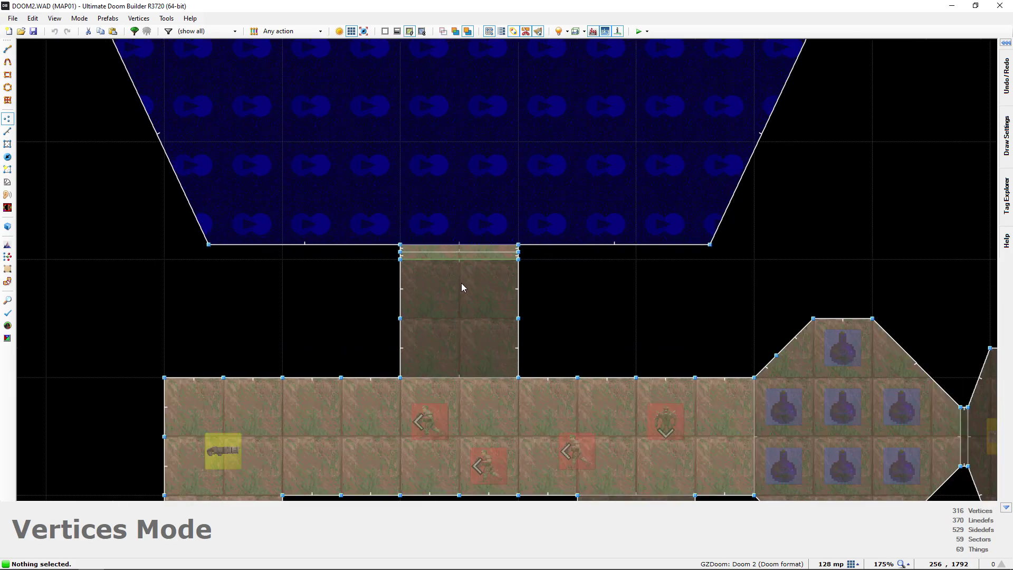
In Linedefs mode, inspect the door line below the blue room and close it unchanged
key(l)
click(461, 259)
right_click(460, 258)
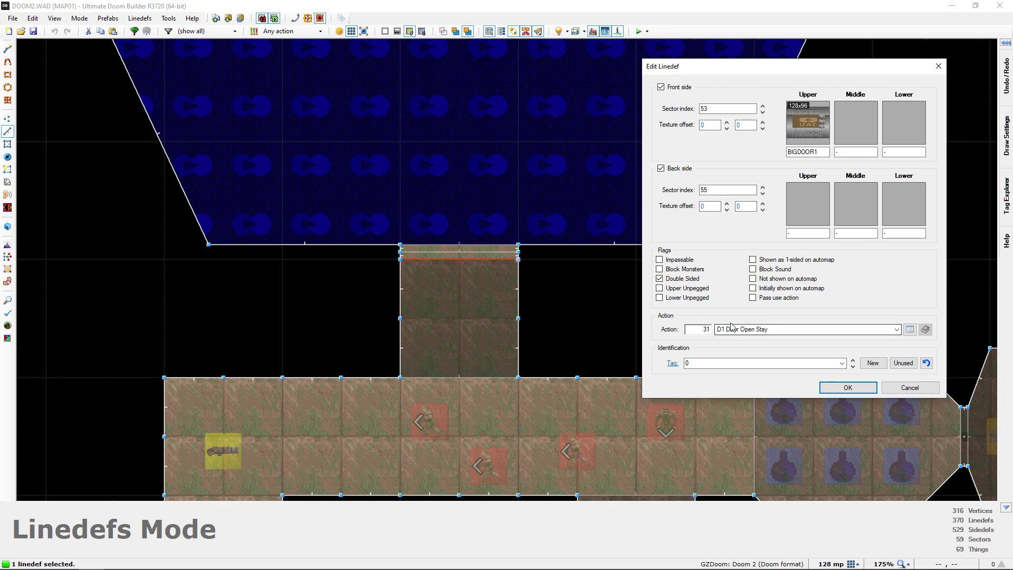
click(893, 386)
scroll(560, 222, down, 6)
key(Down)
key(Right)
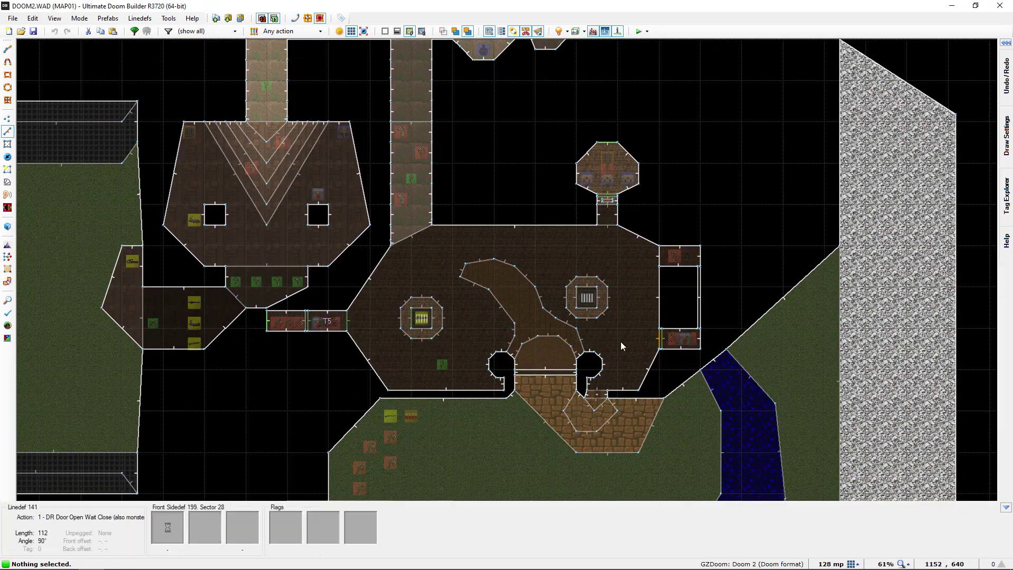
key(Up)
key(Left)
key(Up)
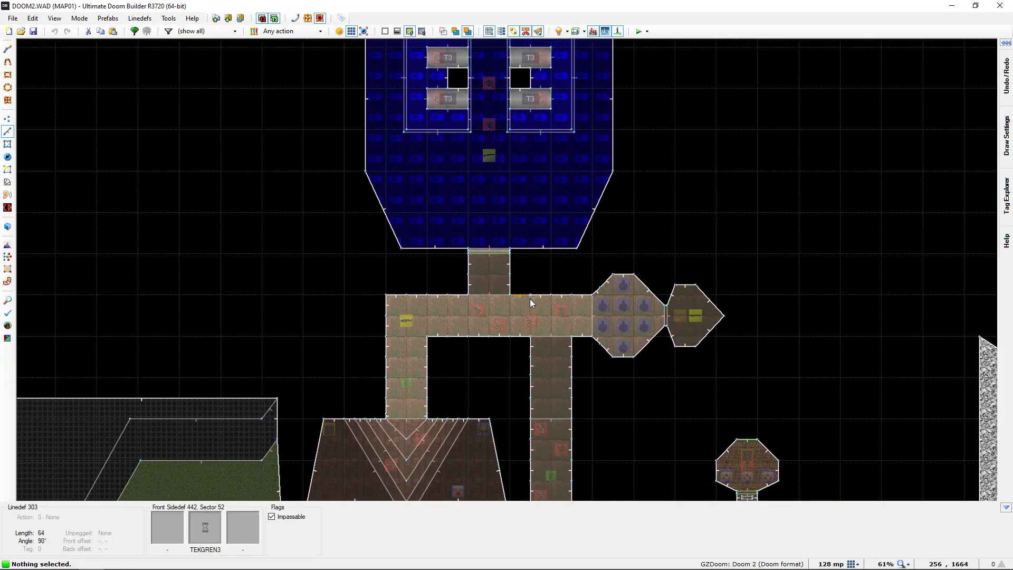
scroll(530, 271, down, 3)
key(Down)
key(Right)
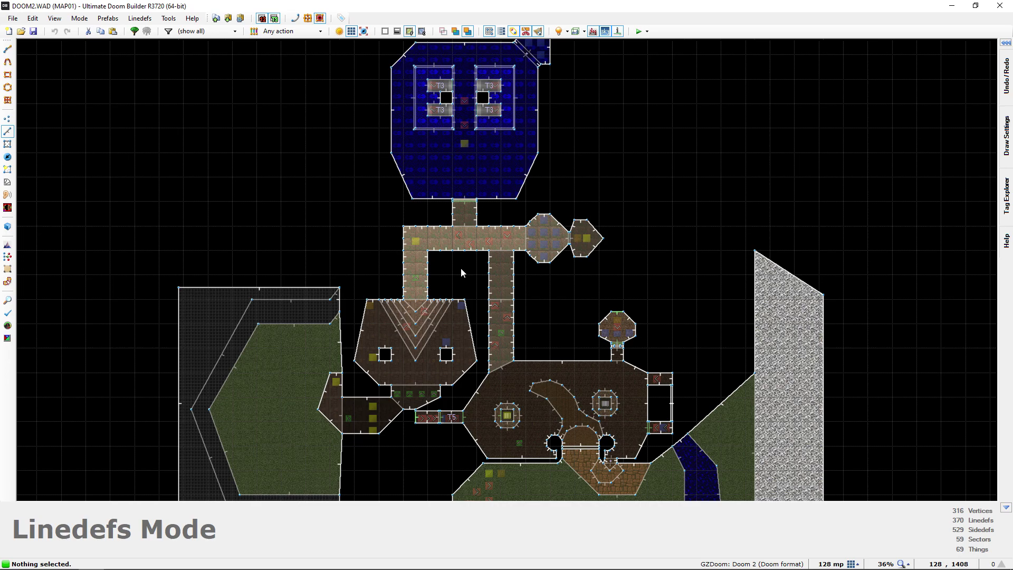
middle_drag(461, 268, 472, 303)
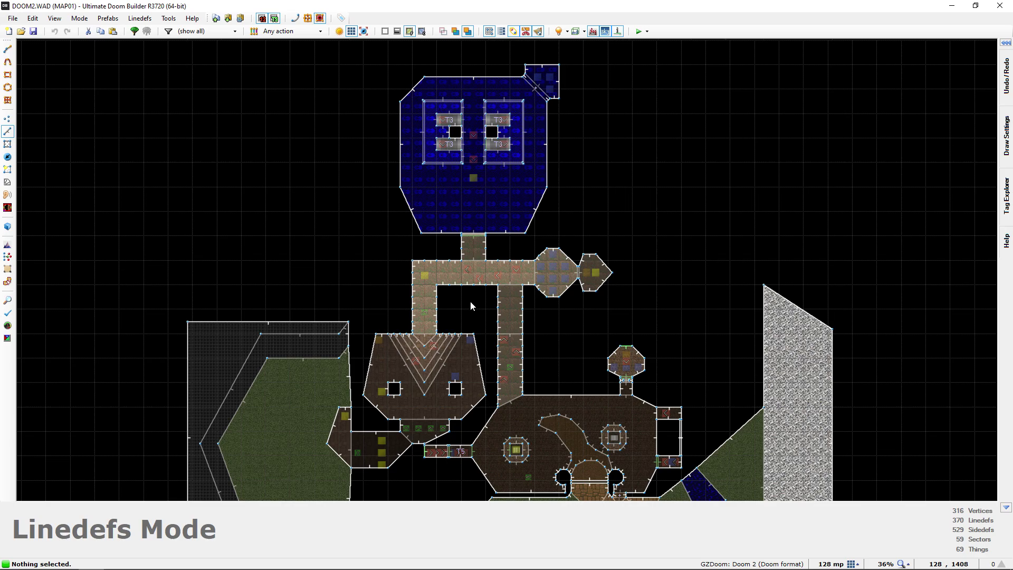
Switch MAP01 to GZDoom: Doom 2 (UDMF) in Map Options and accept the format change
click(32, 21)
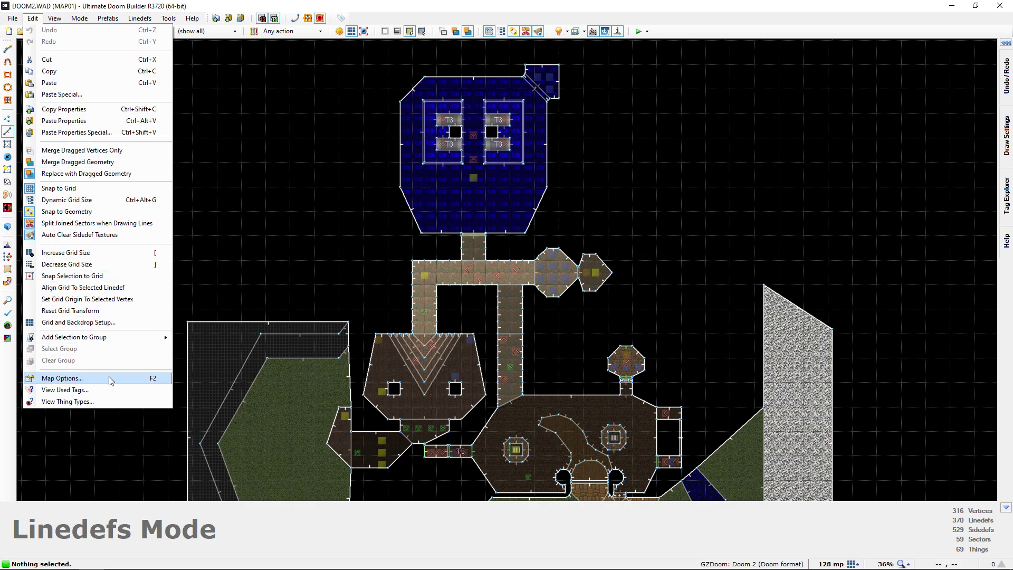
click(142, 378)
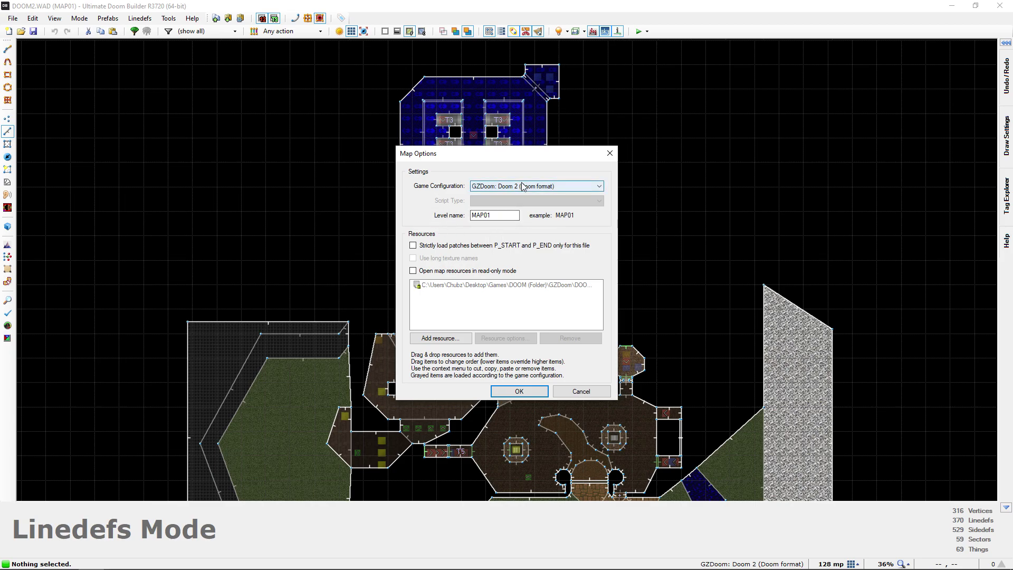
click(526, 187)
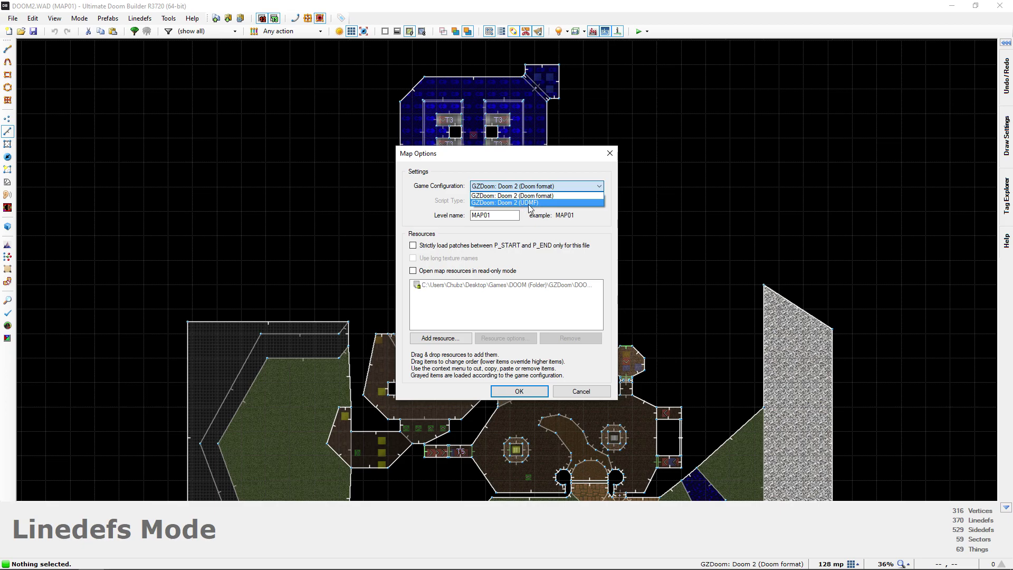
click(530, 203)
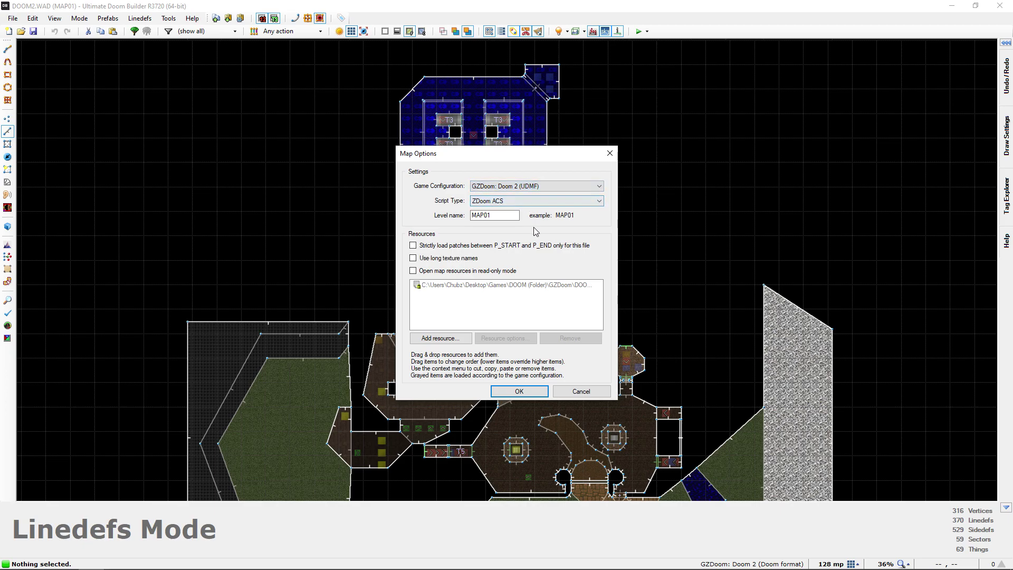
click(519, 391)
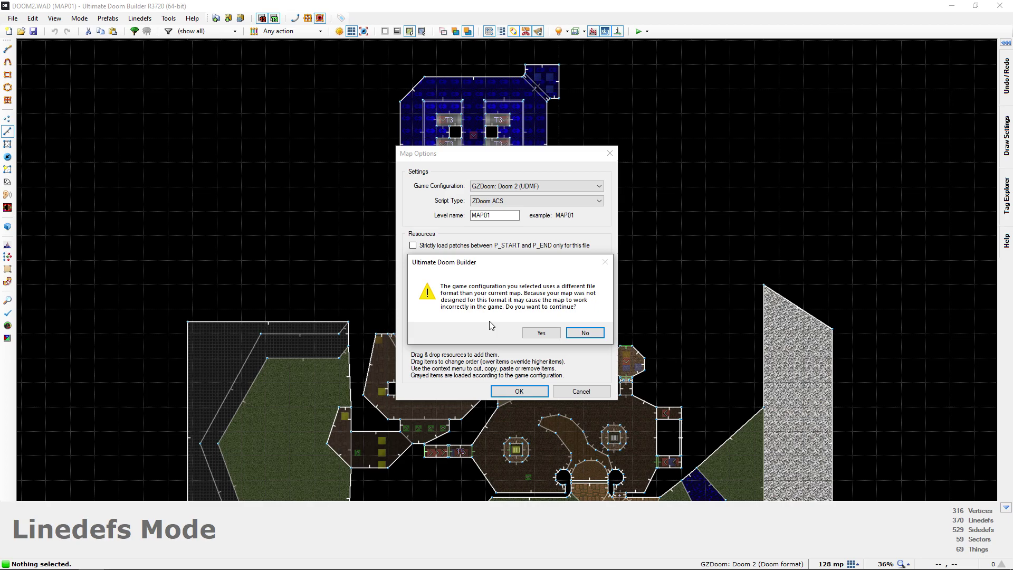
click(540, 333)
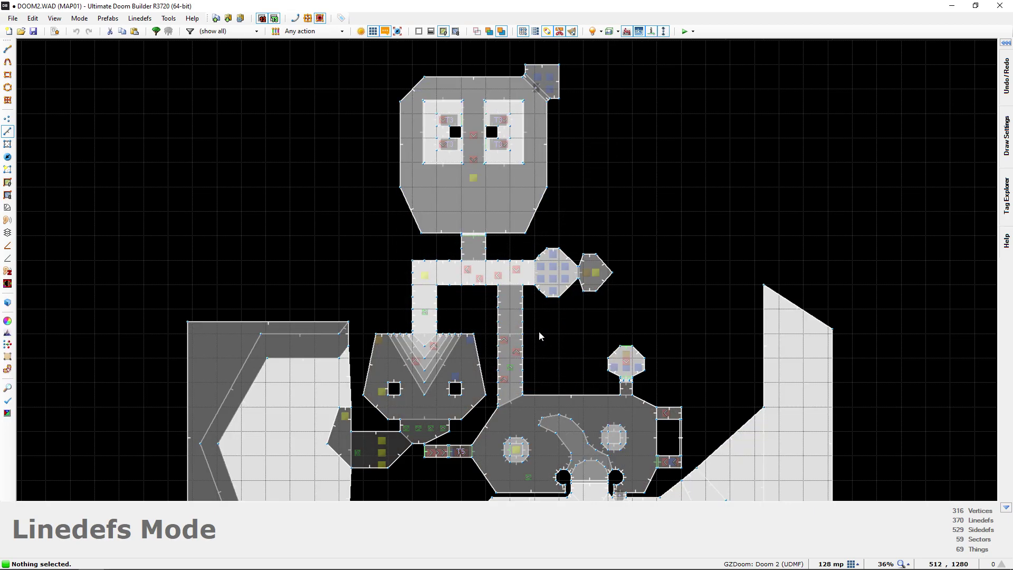
Open the corridor's top linedef properties and uncheck 'When player walks over'
key(Down)
key(Right)
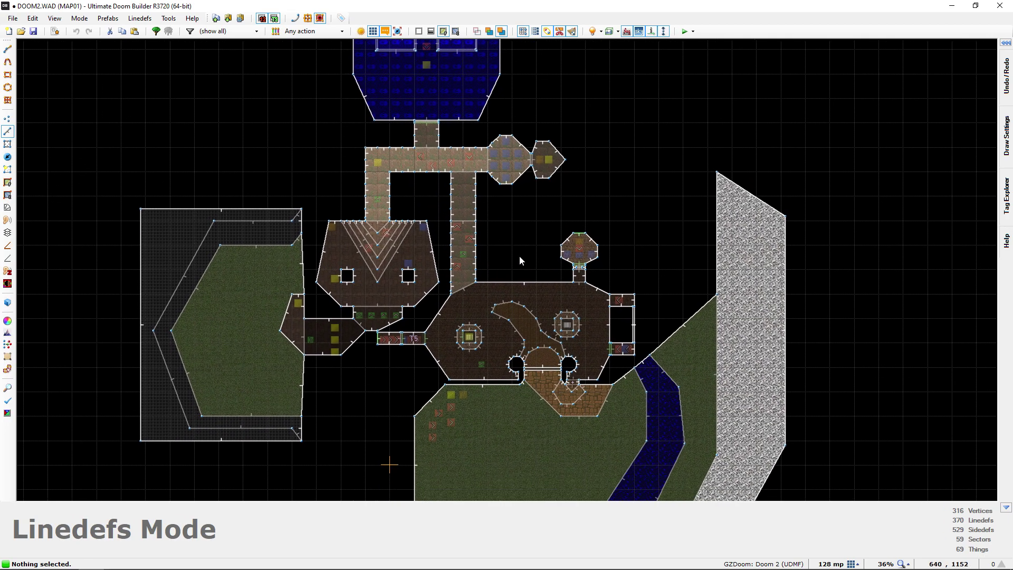
key(Up)
key(Left)
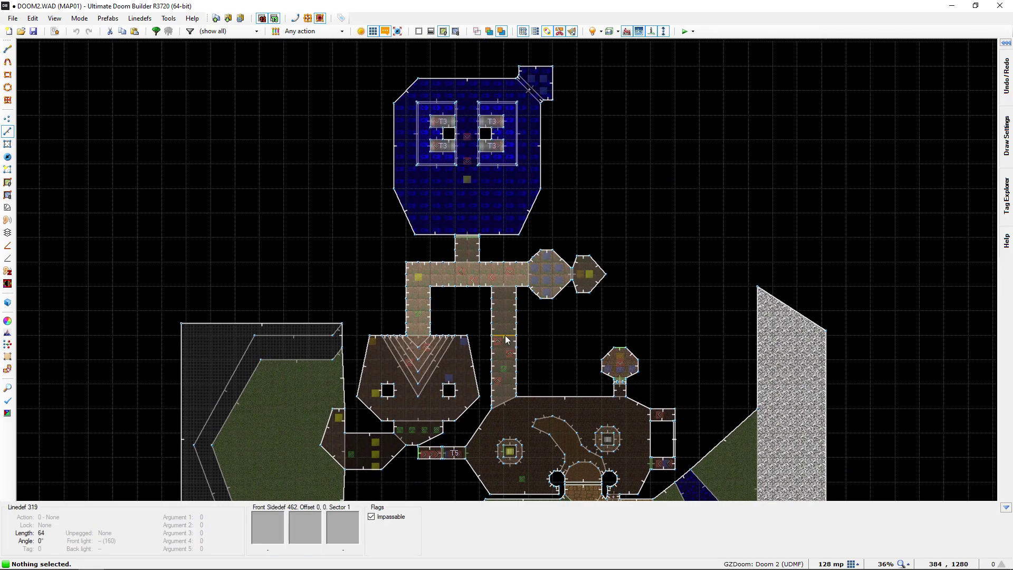
scroll(472, 236, up, 7)
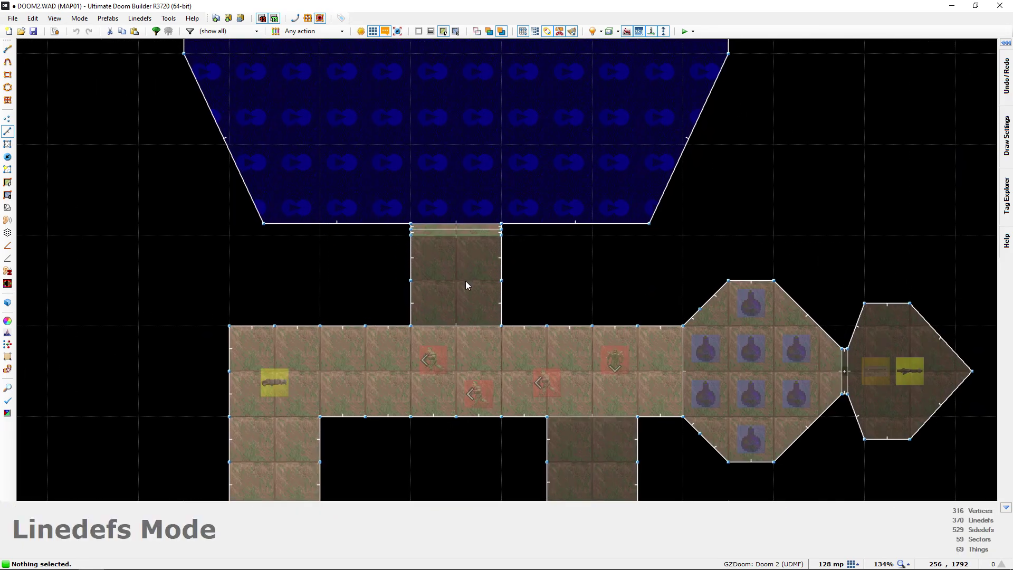
scroll(466, 290, up, 1)
right_click(444, 249)
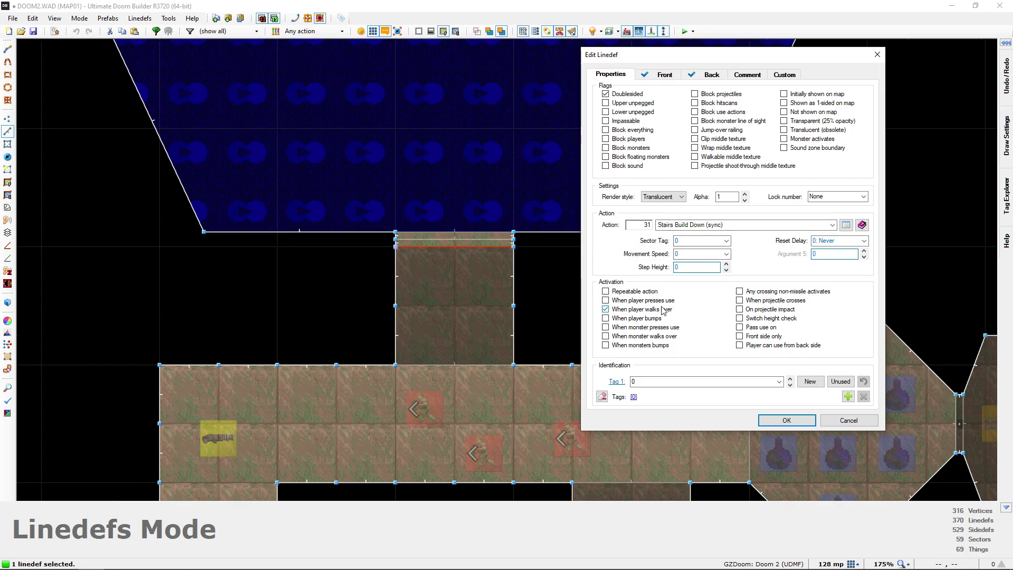
click(632, 311)
Make the line activate on player use with action 11 Door Open
click(632, 304)
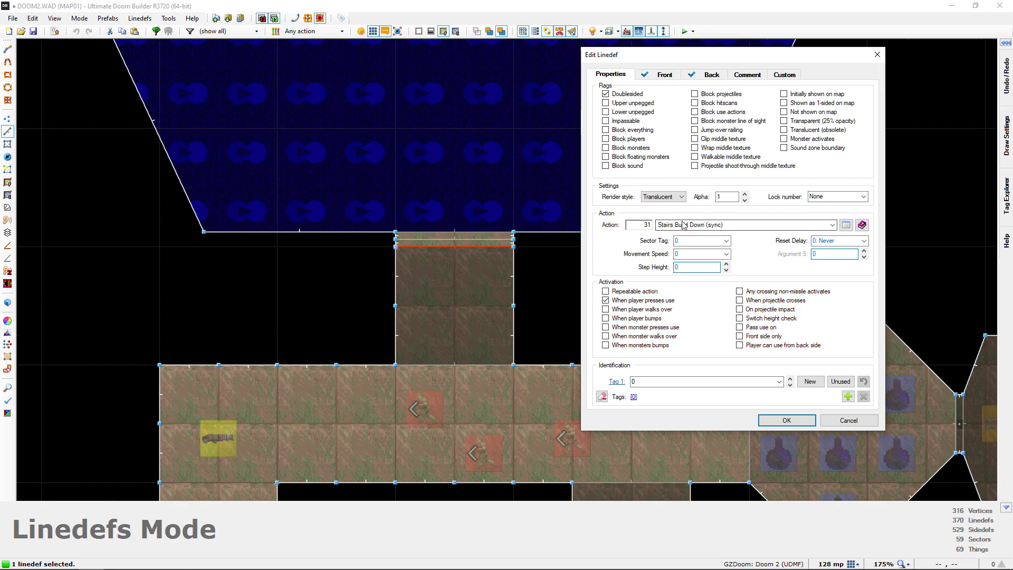
click(846, 225)
scroll(732, 181, up, 1)
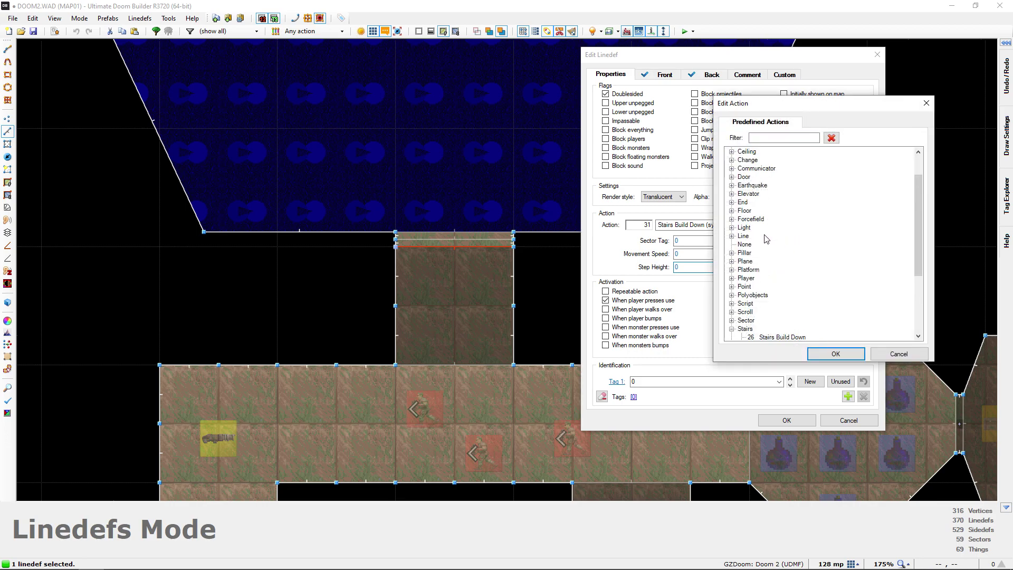
click(732, 177)
double_click(768, 195)
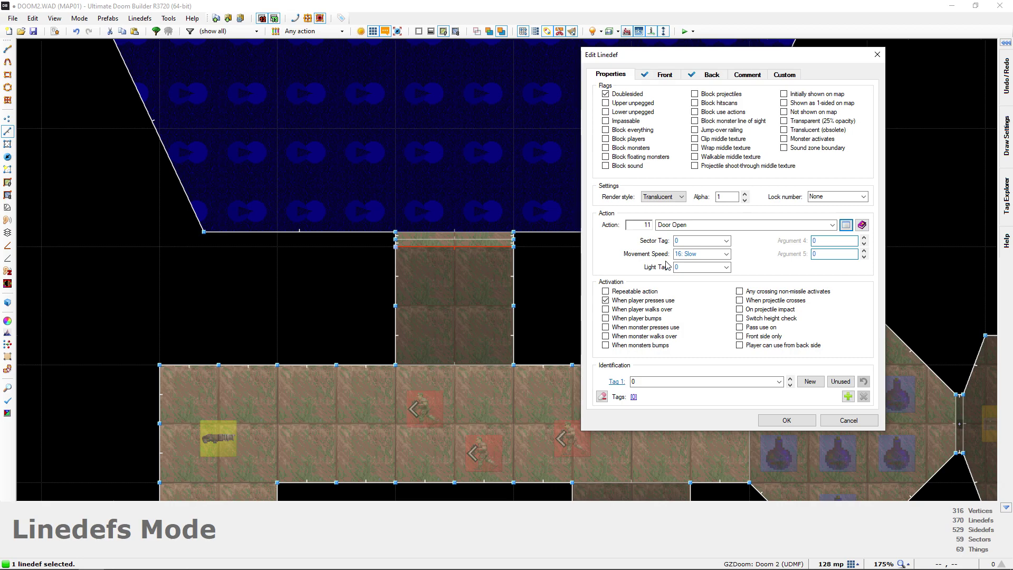
Close the linedef dialog, switch to Things mode and inspect a Former Human's properties
click(848, 420)
key(t)
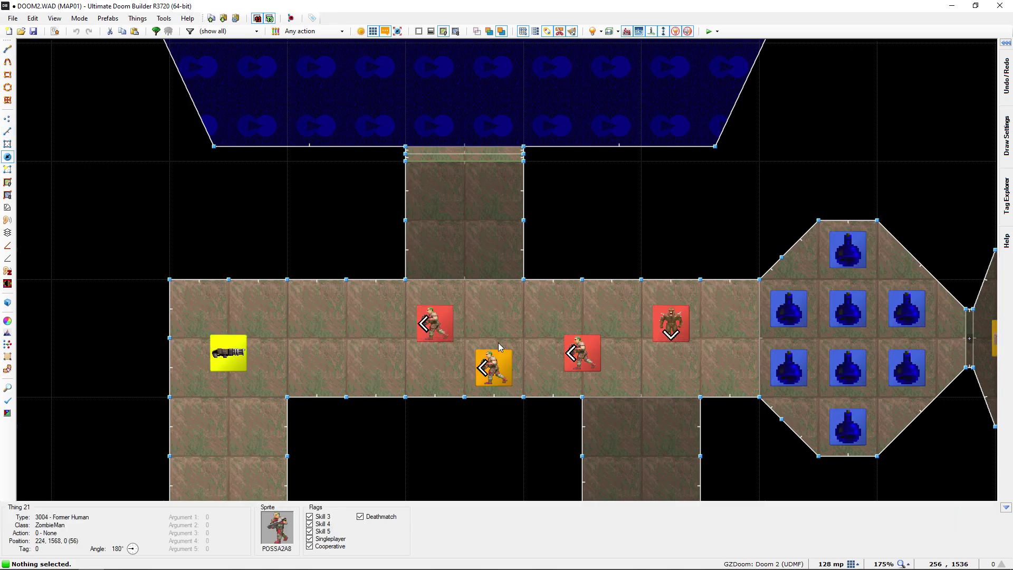
right_click(432, 296)
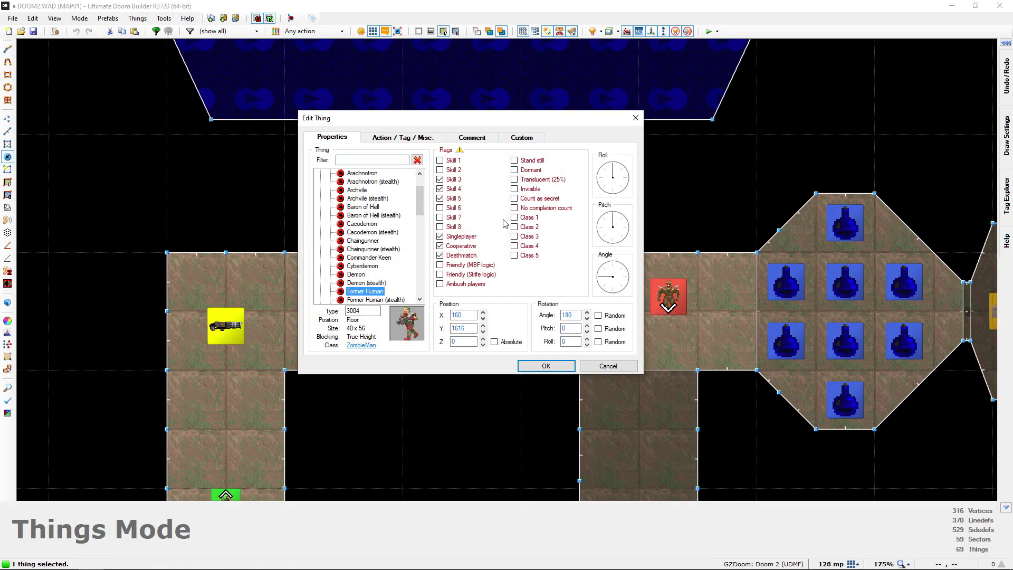
click(597, 368)
Zoom out and confirm in Map Options that MAP01 still uses GZDoom UDMF
scroll(574, 291, down, 3)
scroll(574, 292, down, 3)
scroll(556, 256, down, 1)
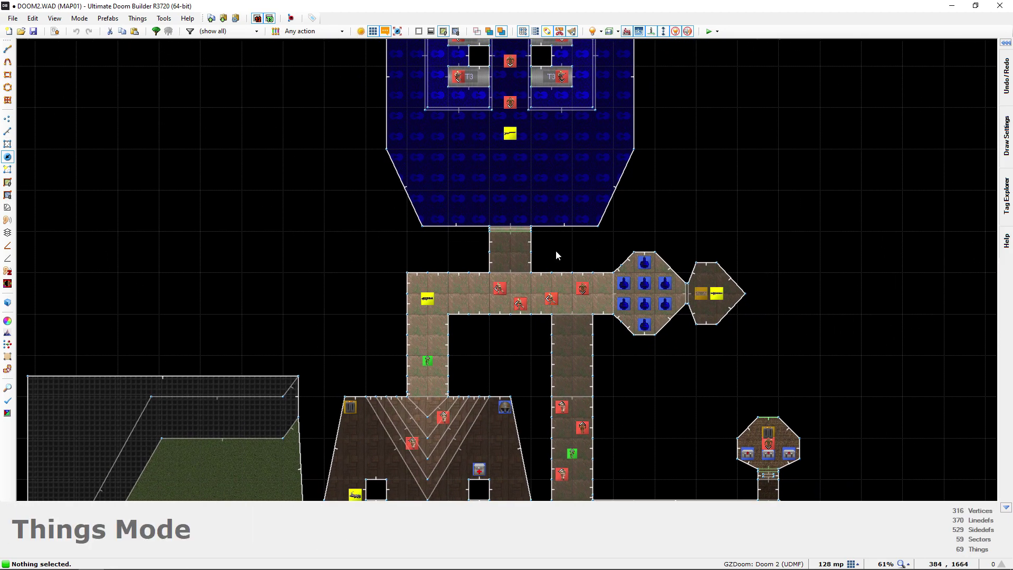
middle_drag(556, 256, 560, 296)
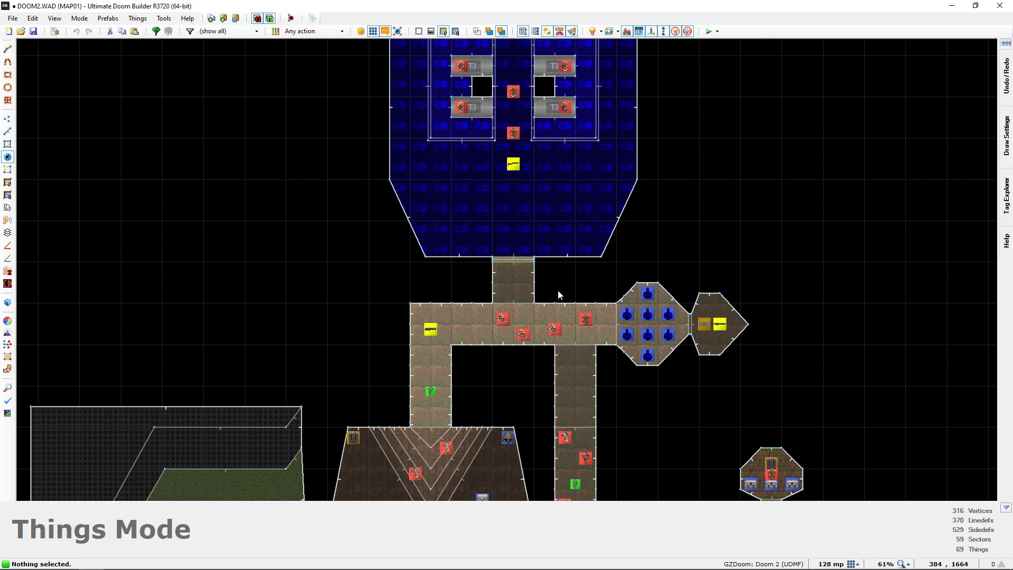
key(F2)
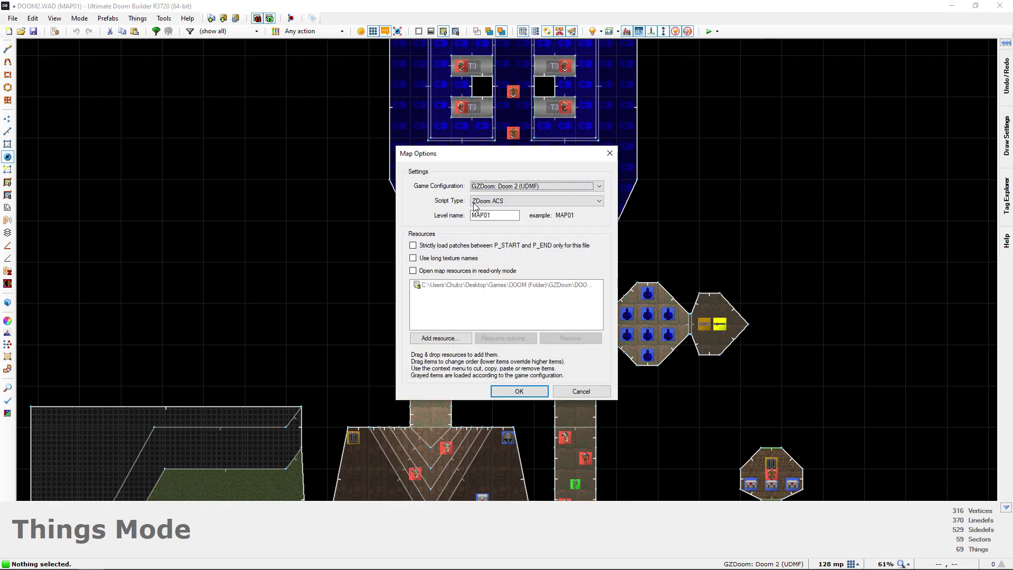
click(581, 391)
middle_drag(452, 269, 425, 236)
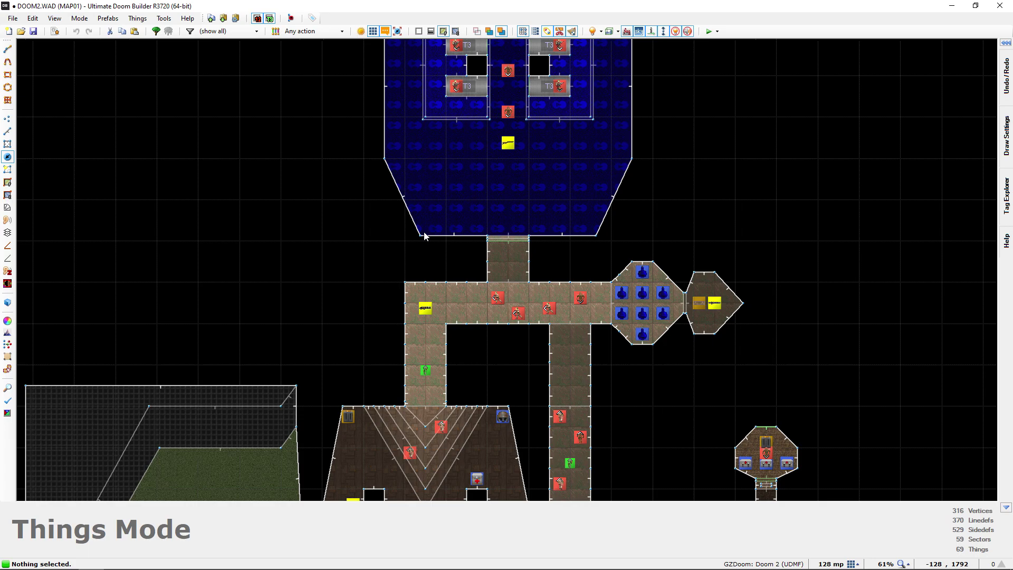